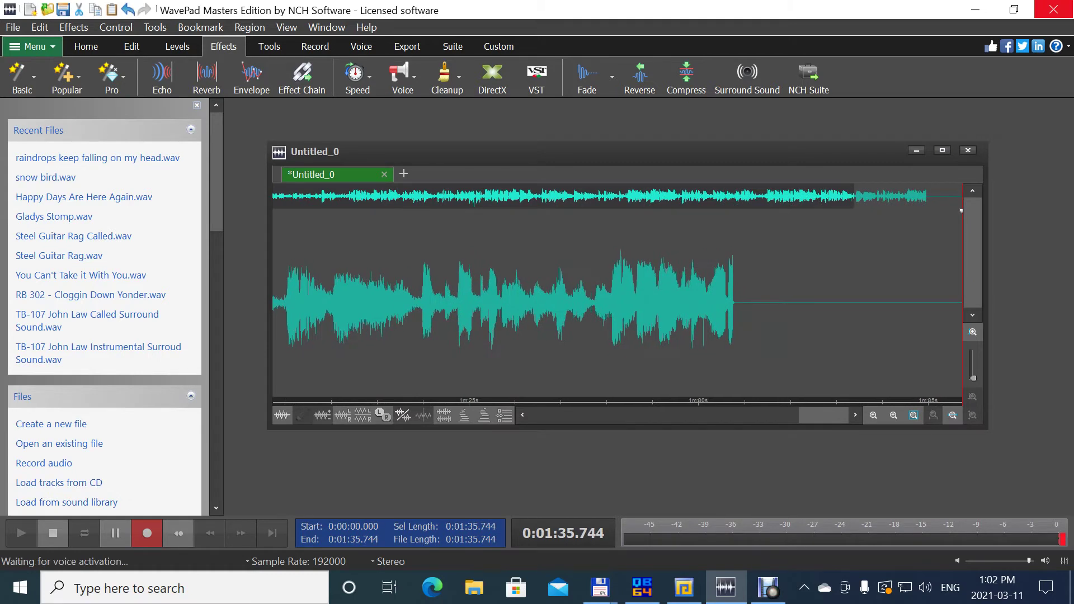
# Stop the recording and reduce its noise with Auto Spectral Subtraction using the Apply to Voice preset.
pyautogui.press('space')
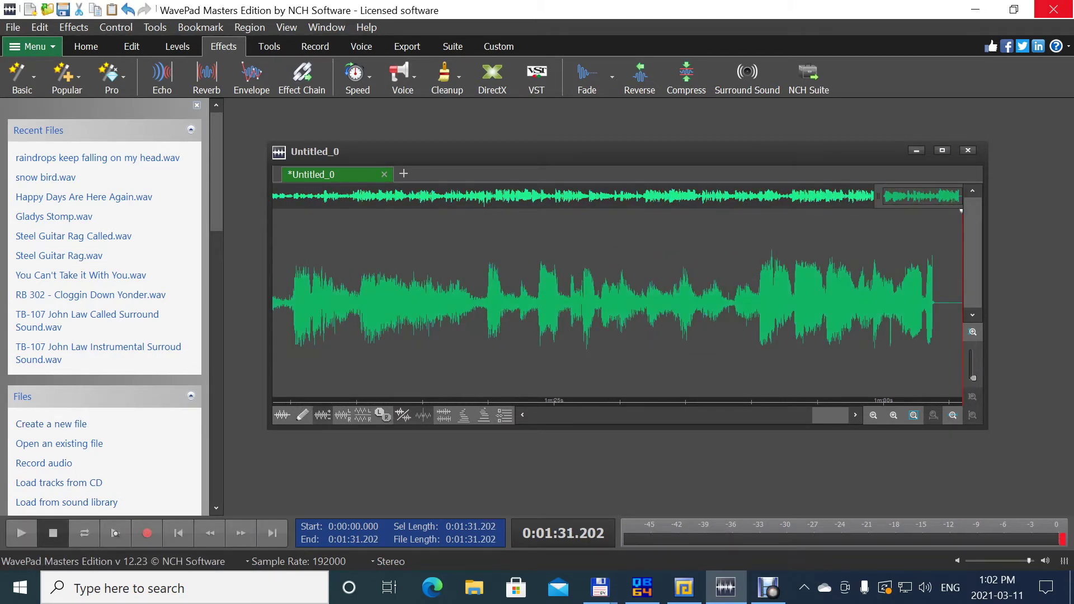
pyautogui.click(445, 75)
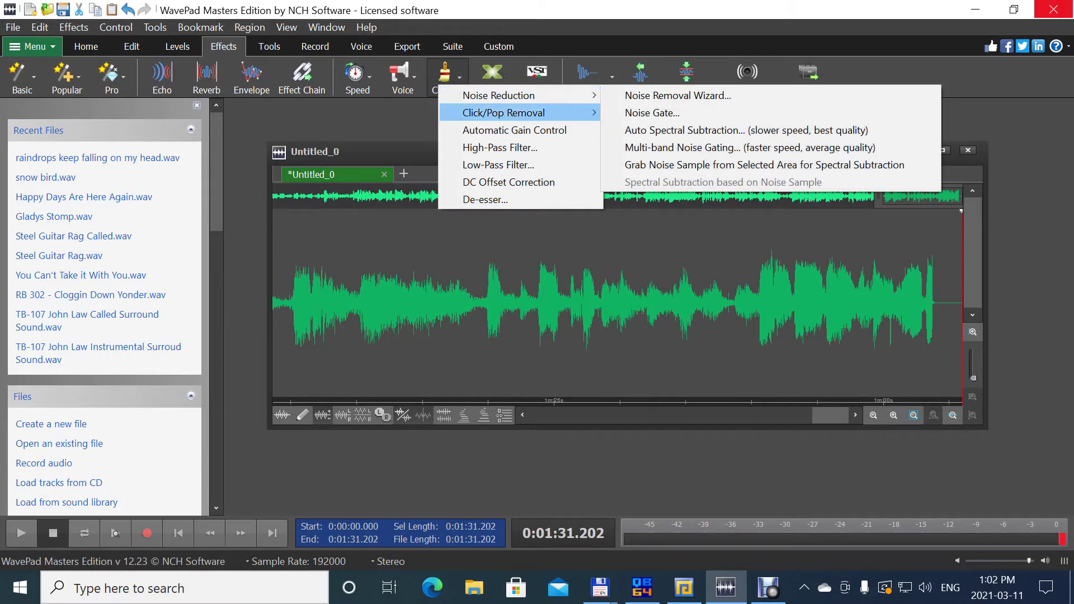
pyautogui.press('Return')
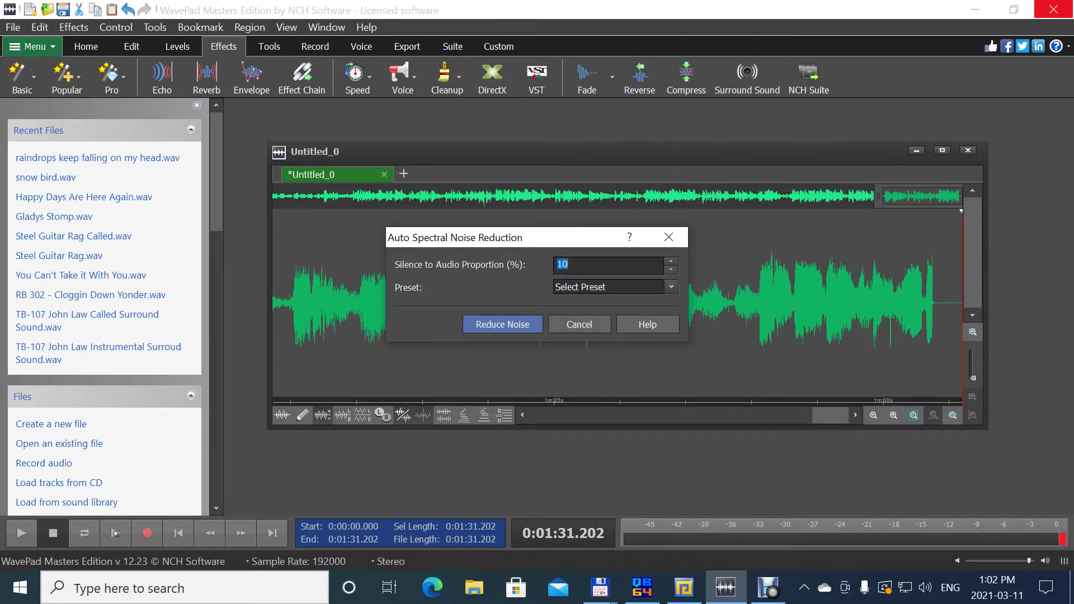
pyautogui.click(615, 286)
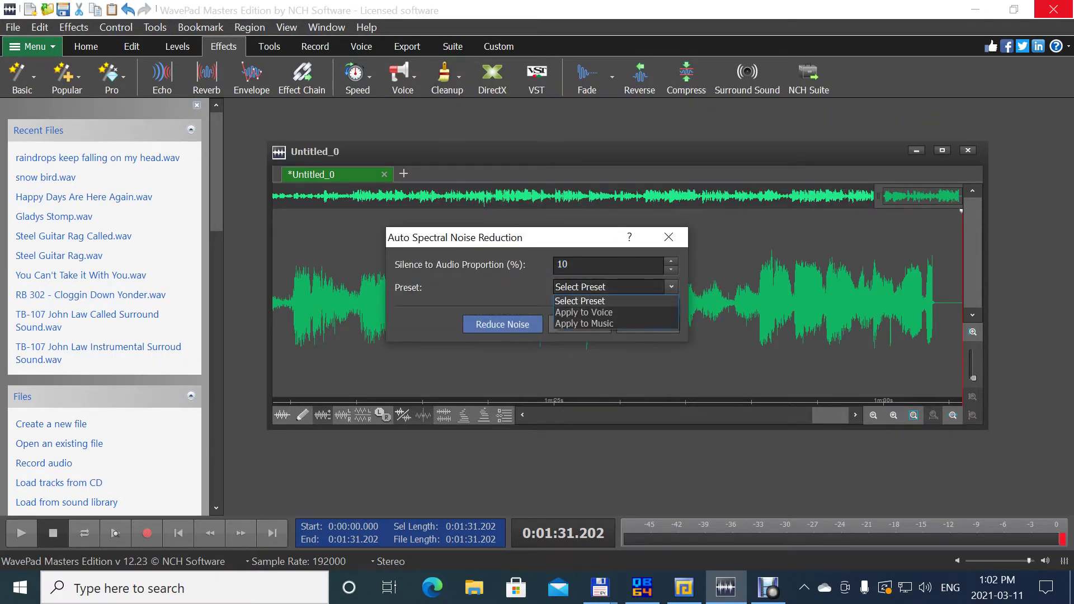
pyautogui.click(583, 312)
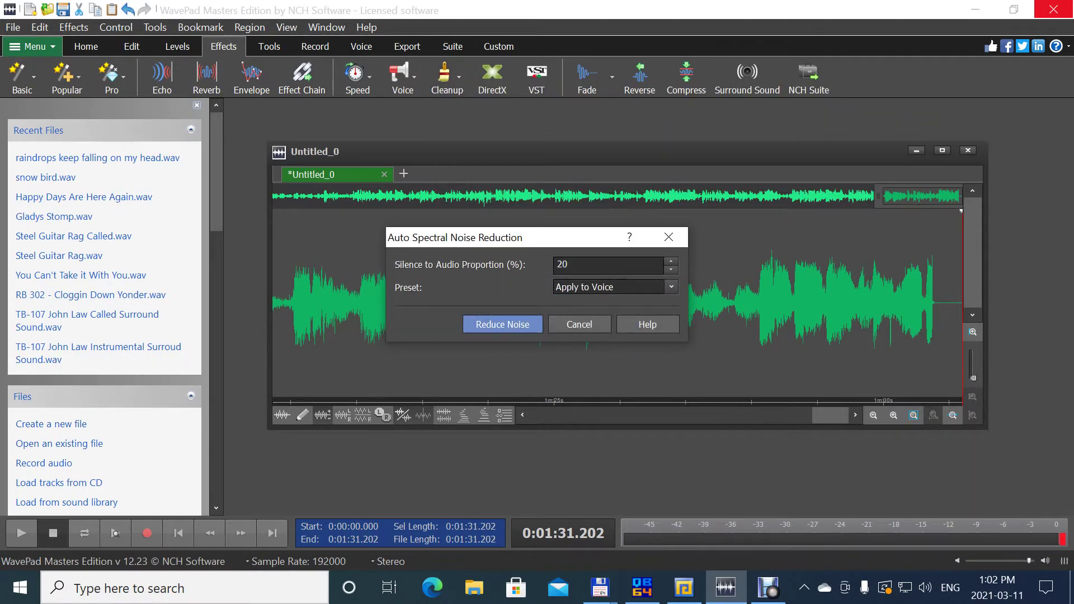
pyautogui.click(502, 325)
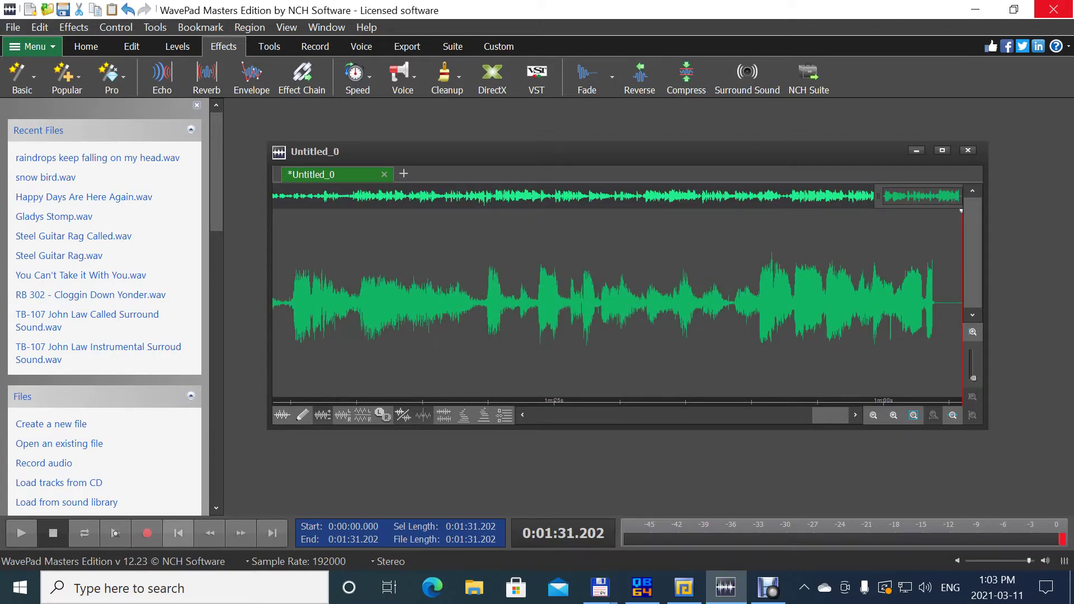
# Play the noise-reduced recording from the start to check it, stop it, and return to the beginning.
pyautogui.click(179, 533)
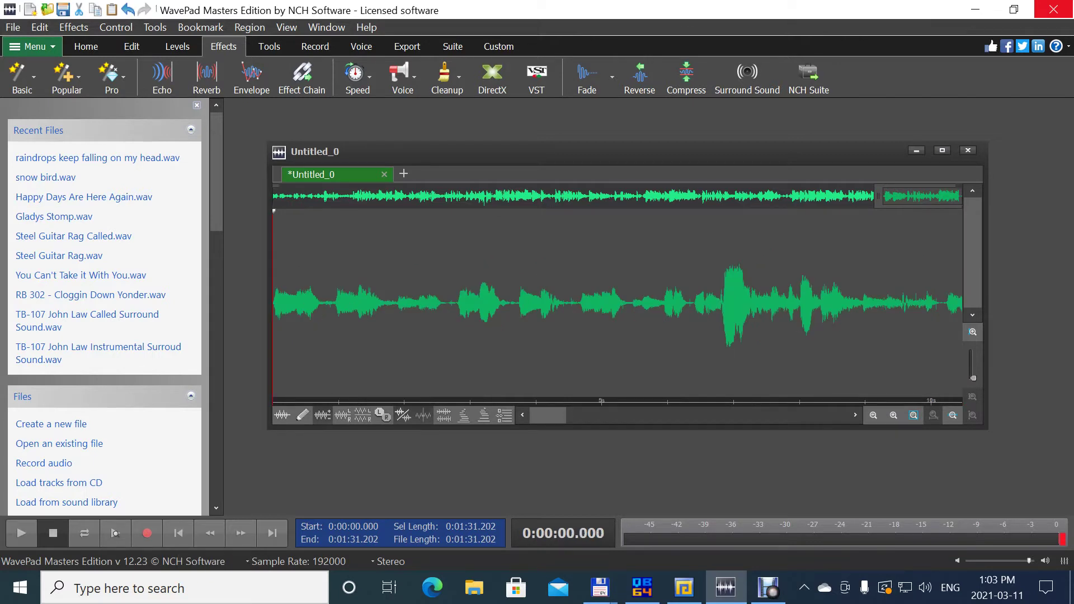
pyautogui.press('space')
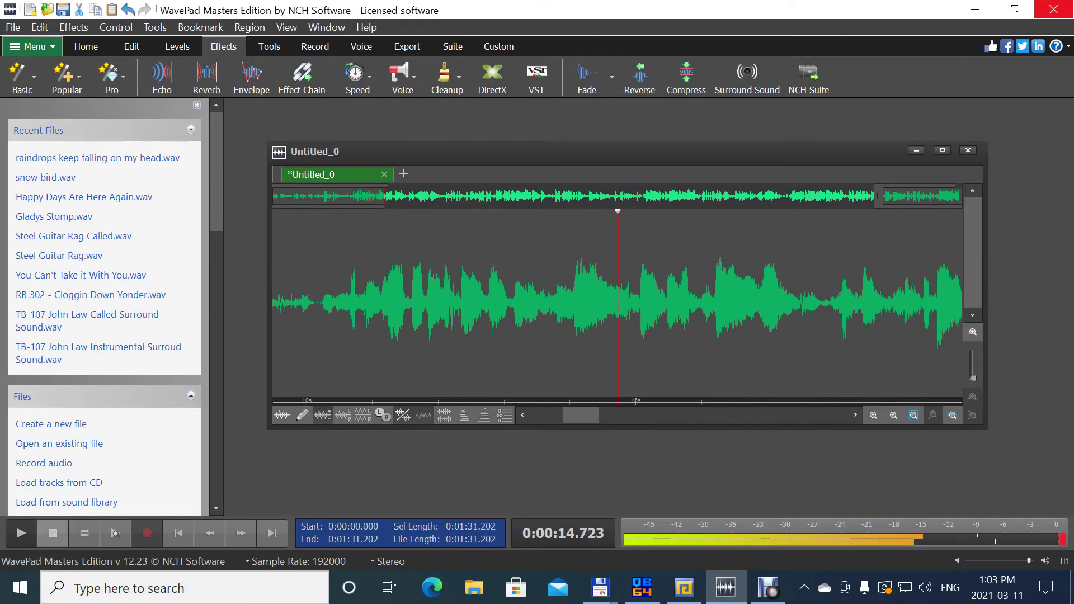
pyautogui.click(53, 533)
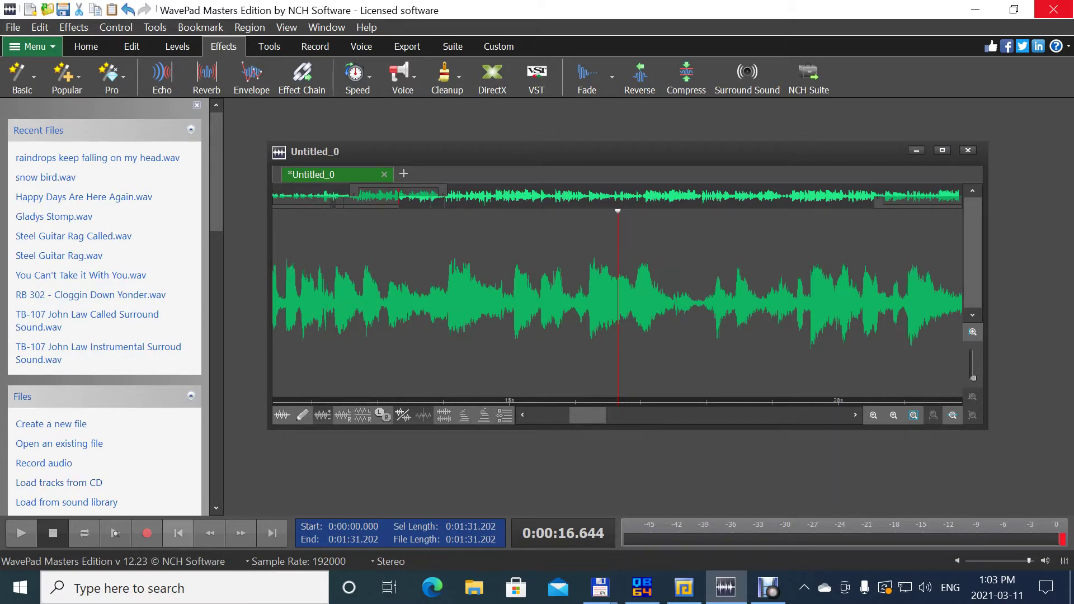
pyautogui.click(179, 533)
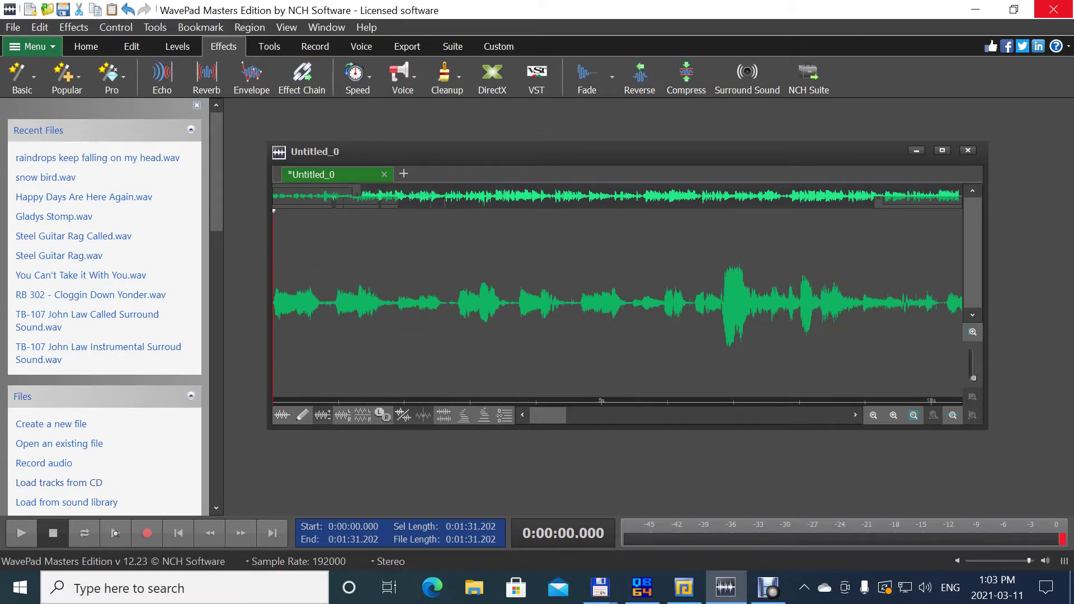
# Save the recording as the Wave file "raindrops keep falling on my head.wav", replacing the existing file.
pyautogui.click(33, 47)
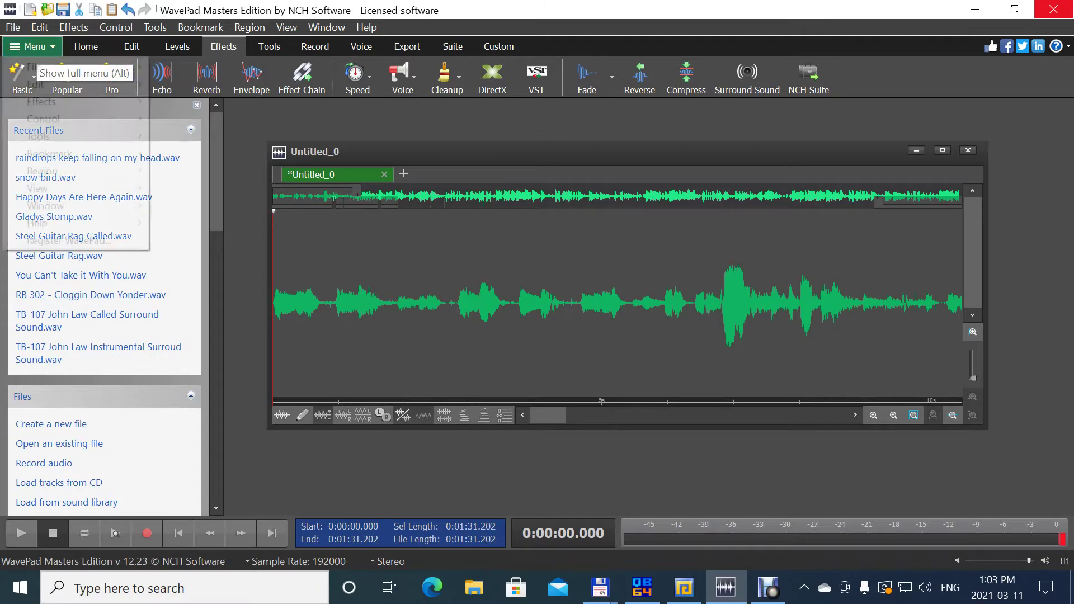
pyautogui.moveTo(72, 67)
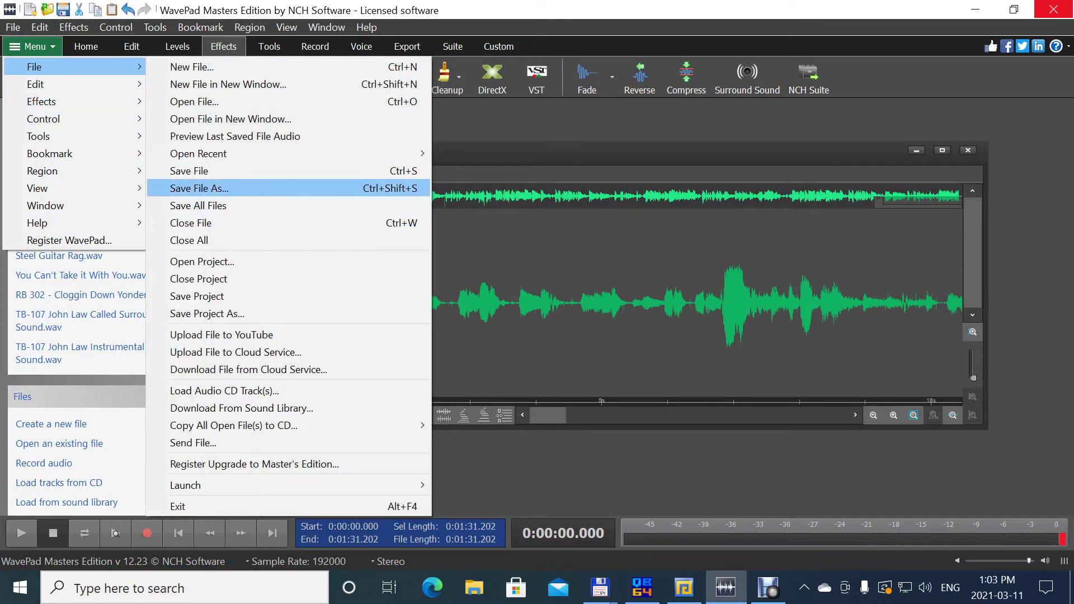
pyautogui.click(199, 188)
pyautogui.click(223, 158)
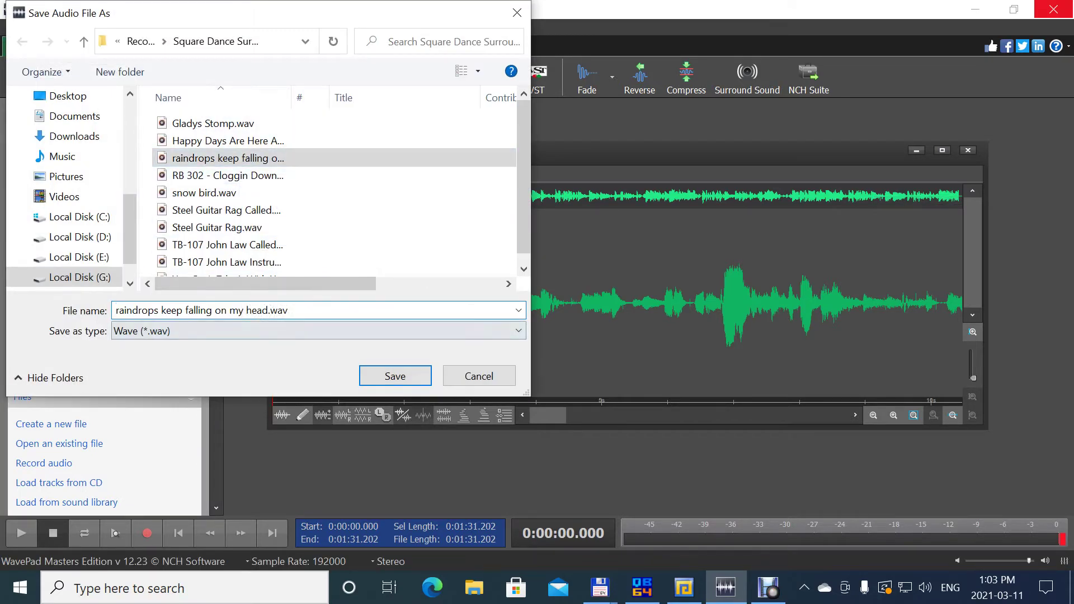
pyautogui.press('Return')
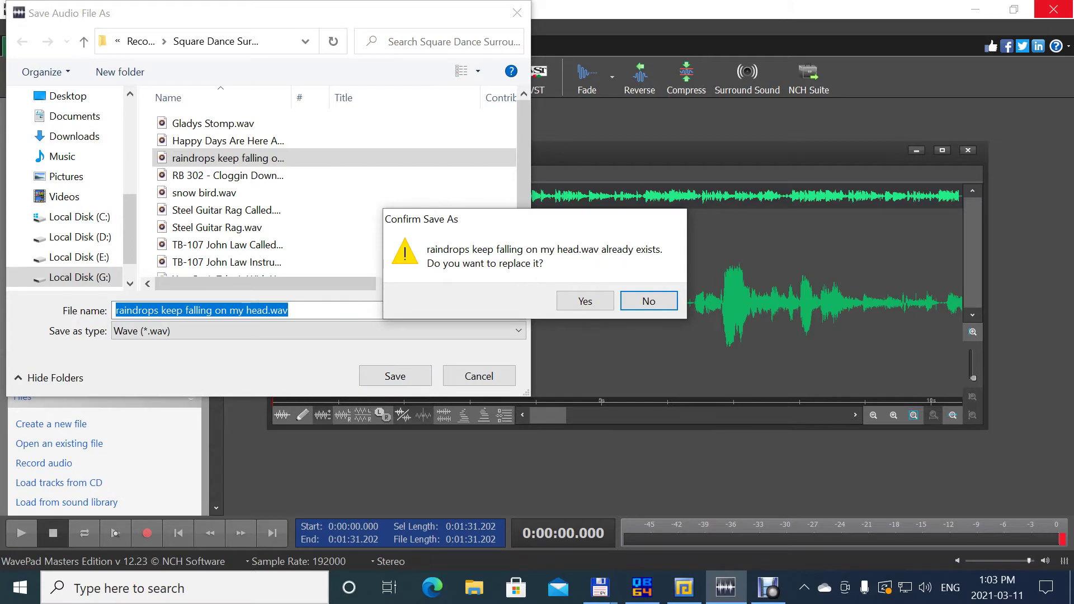
pyautogui.press('Left')
pyautogui.press('Return')
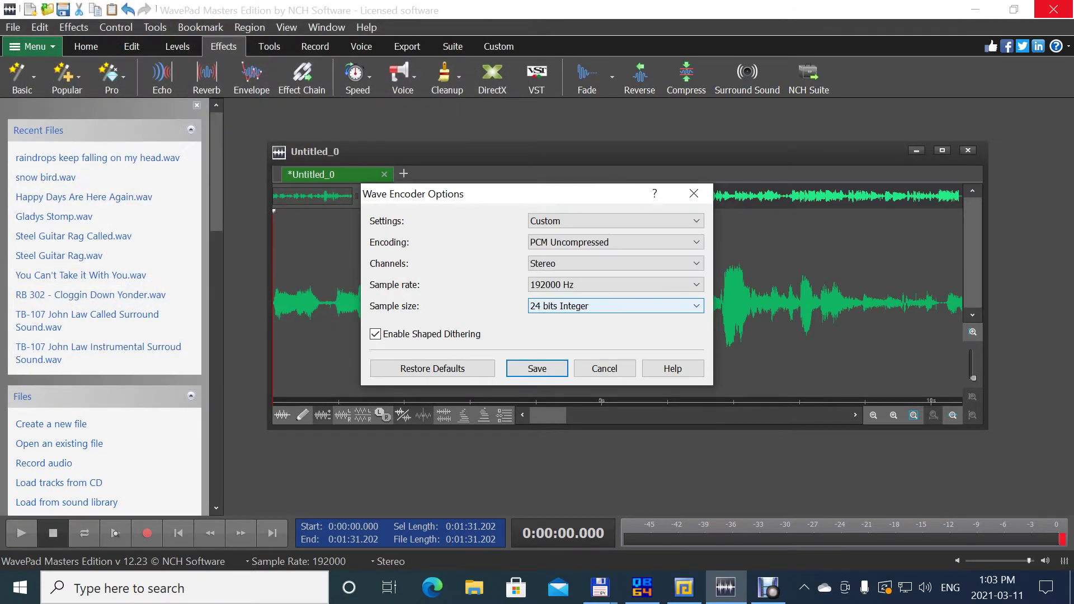
# Set the Wave encoder channels to 7.1 and save the file with the other encoder options as they are.
pyautogui.hotkey('shift', 'Tab')
pyautogui.hotkey('shift', 'Tab')
pyautogui.hotkey('alt', 'Down')
pyautogui.press('Down')
pyautogui.press('Down')
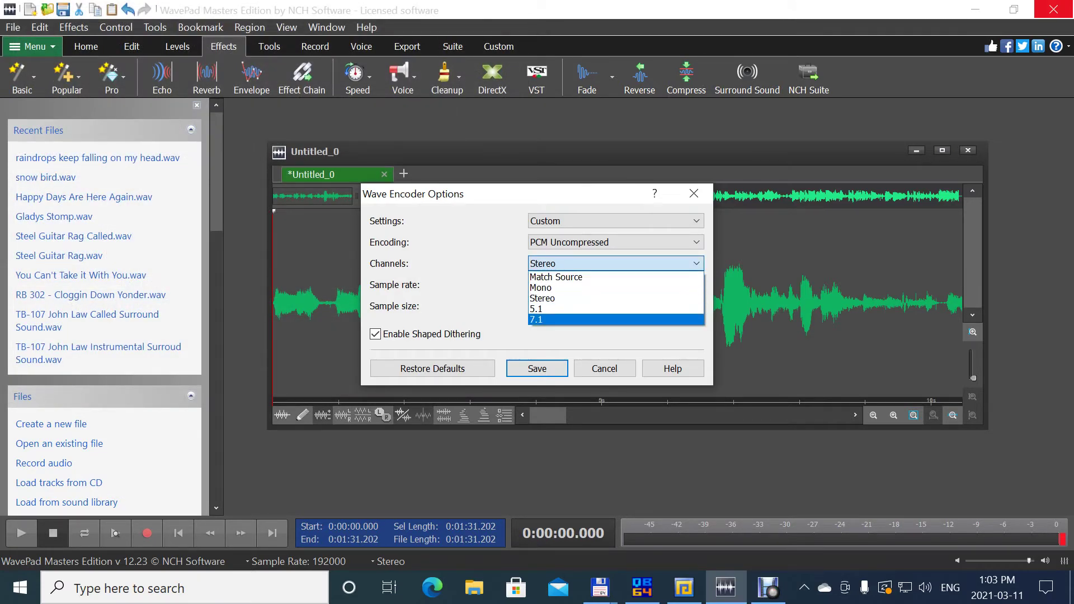
pyautogui.press('Escape')
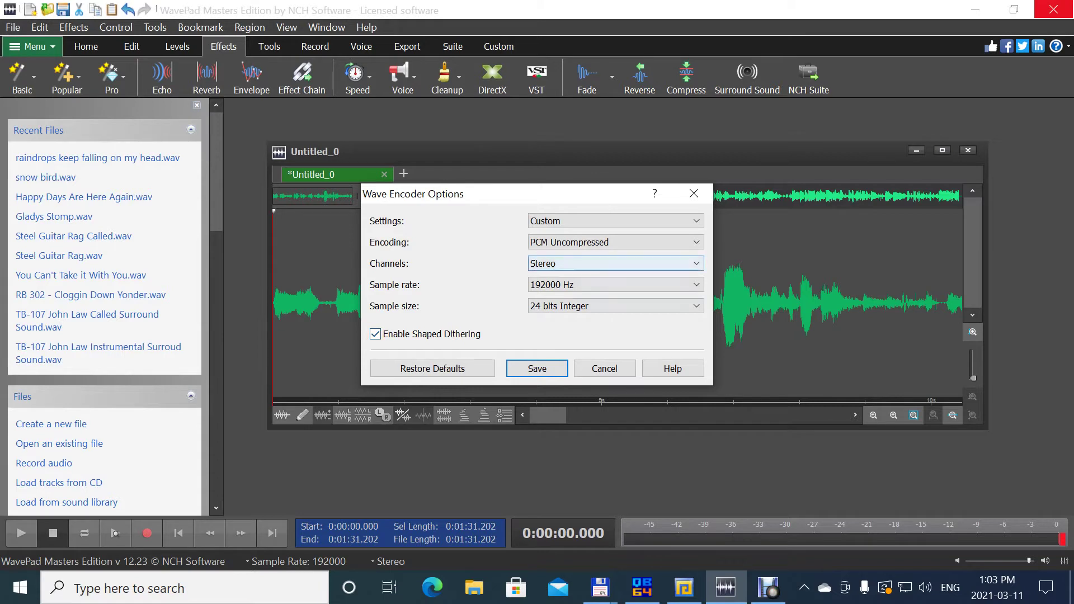
pyautogui.hotkey('alt', 'Down')
pyautogui.press('Down')
pyautogui.press('Down')
pyautogui.press('Return')
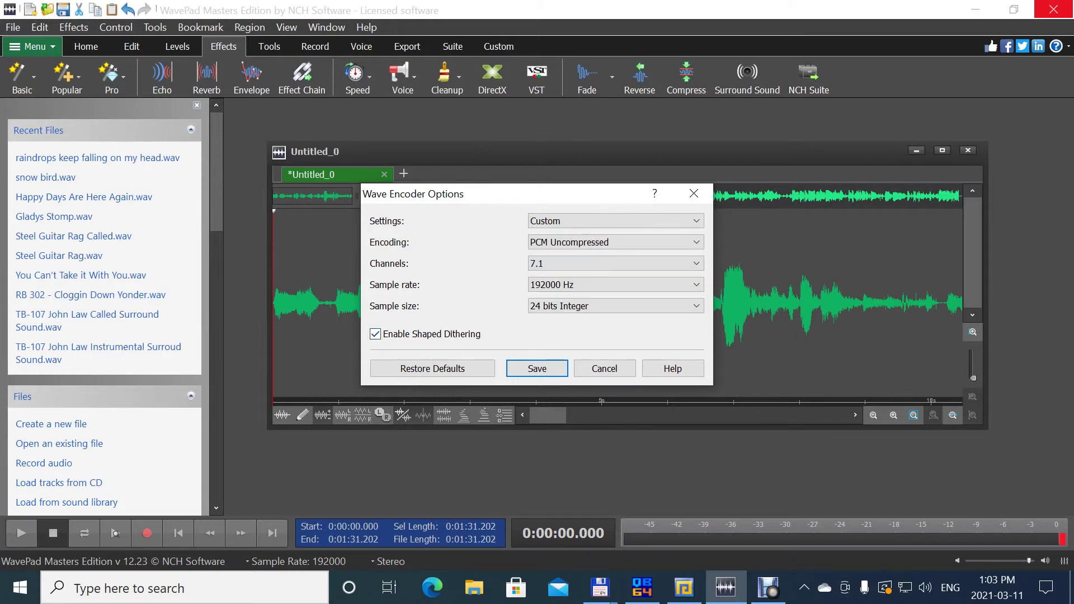
pyautogui.press('Return')
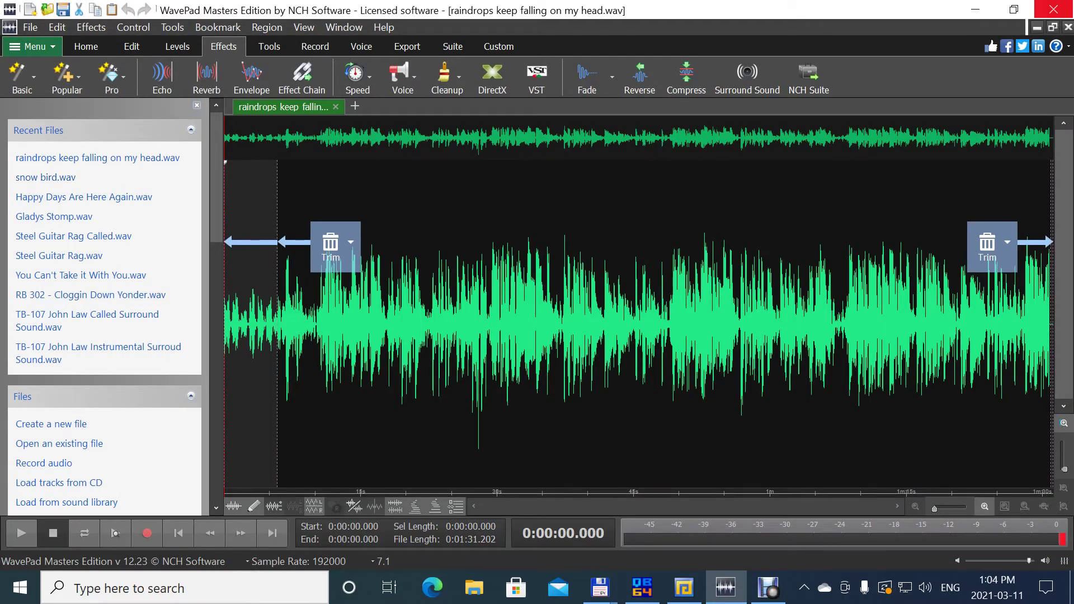
# Save the 7.1 file again under the same Wave file name, replacing the existing file.
pyautogui.click(33, 46)
pyautogui.moveTo(67, 66)
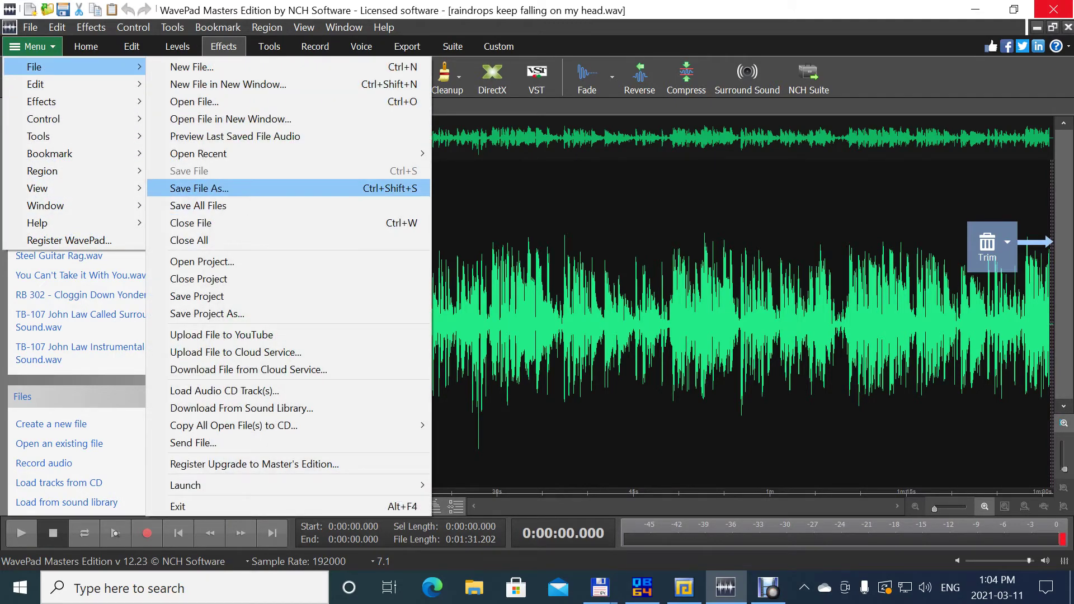
pyautogui.click(190, 188)
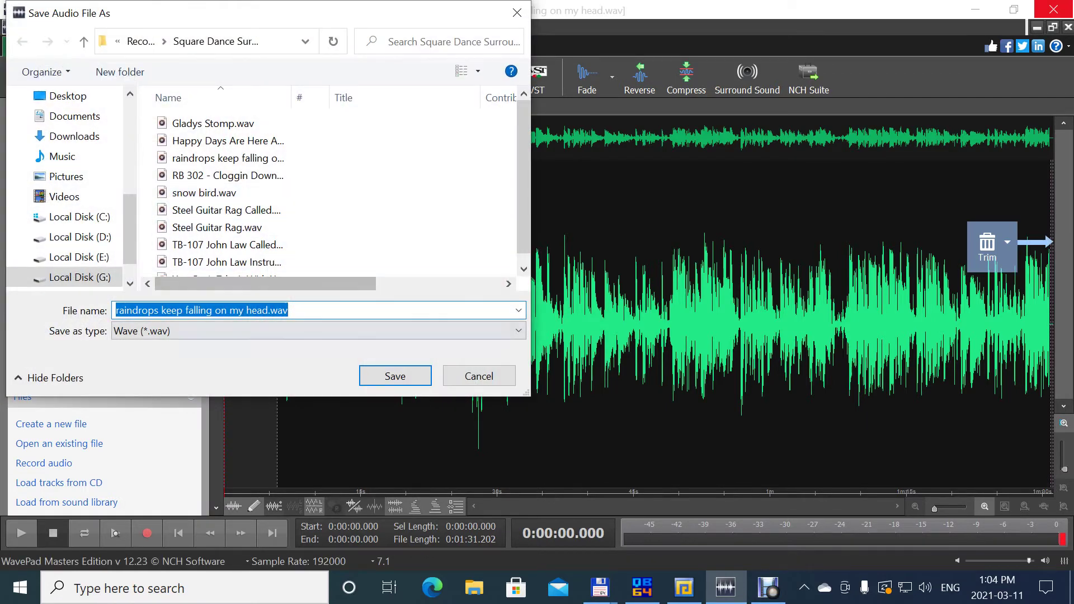
pyautogui.press('Return')
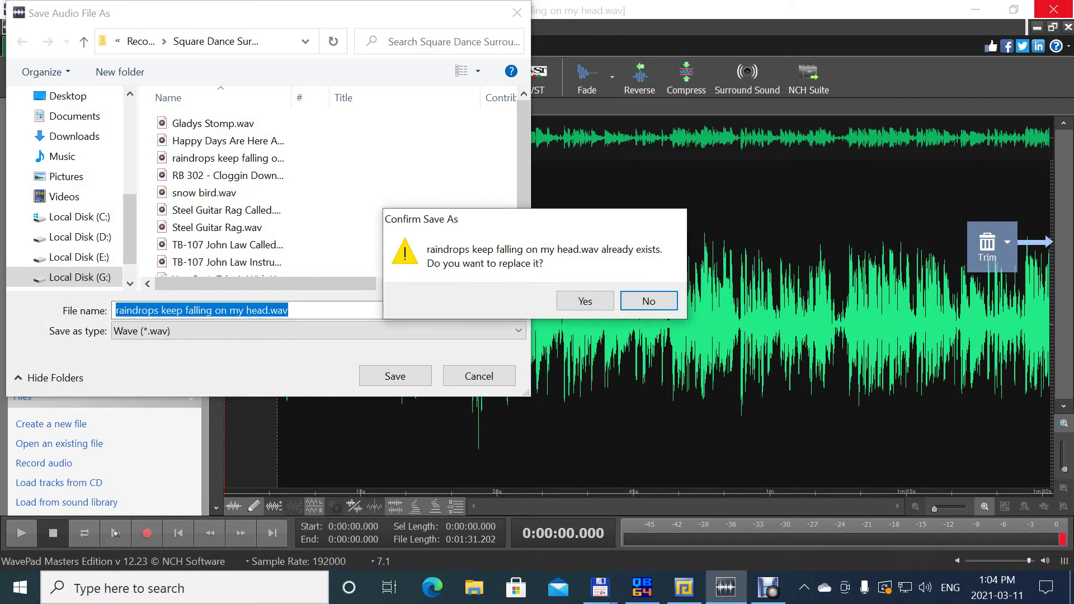
pyautogui.click(585, 301)
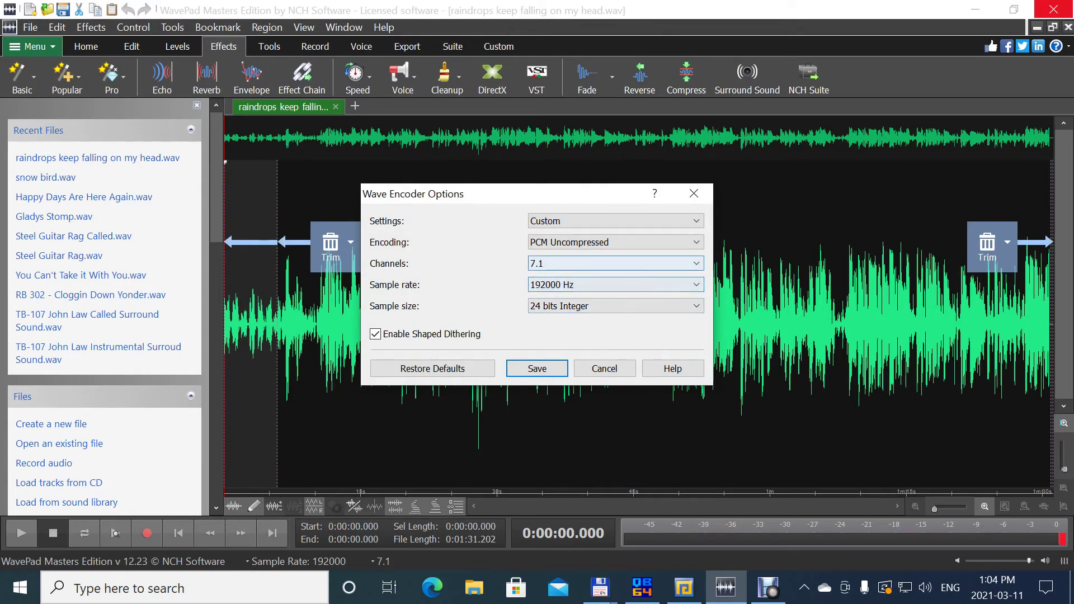
# Set the Wave encoder channels to Stereo, save the file, and play it from the start.
pyautogui.click(615, 263)
pyautogui.click(560, 298)
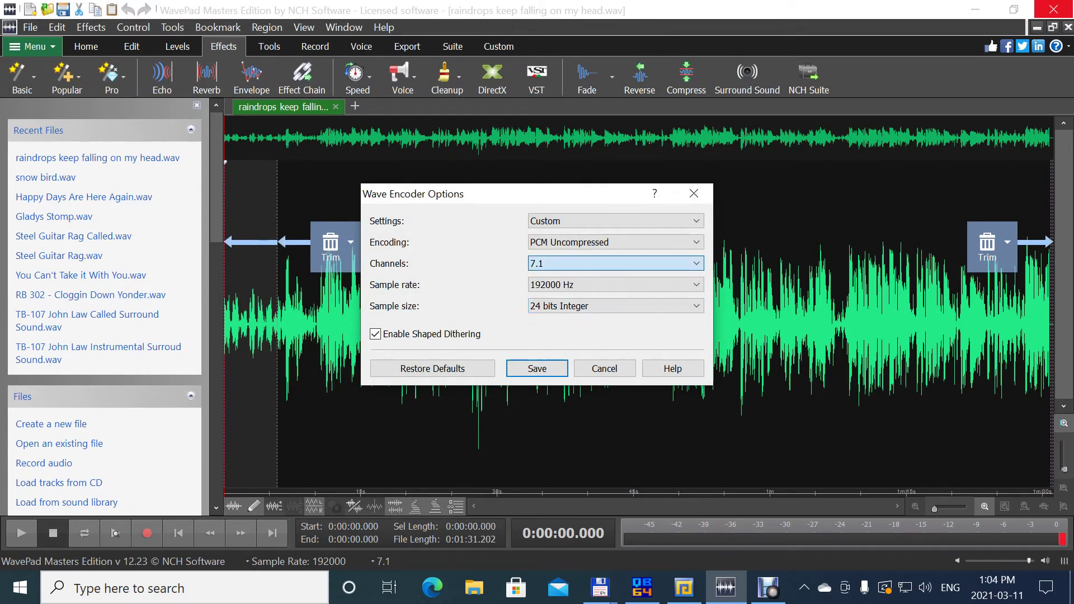
pyautogui.press('Return')
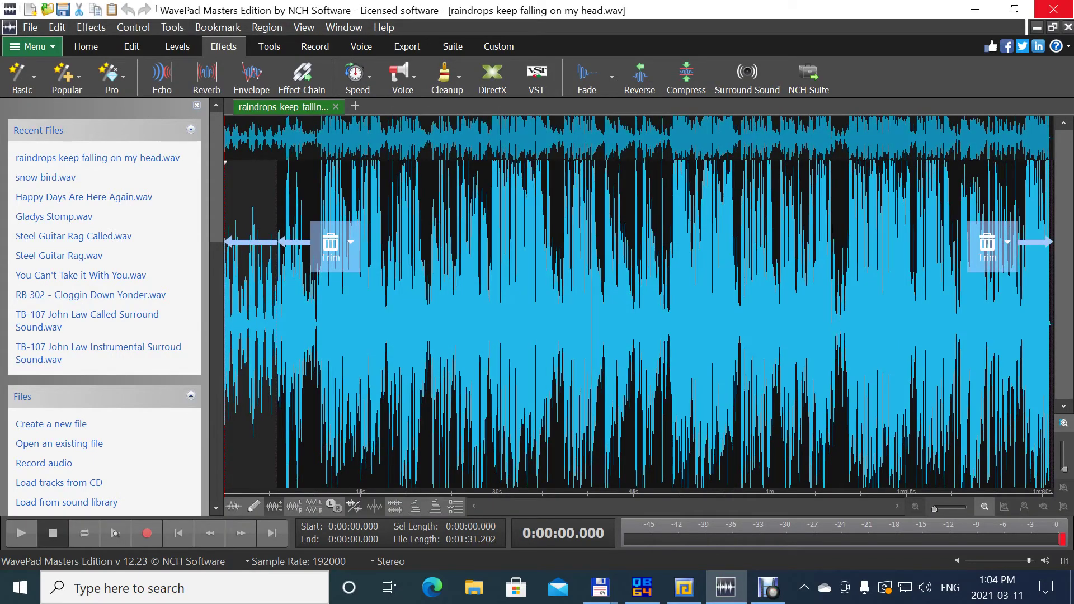
pyautogui.press('space')
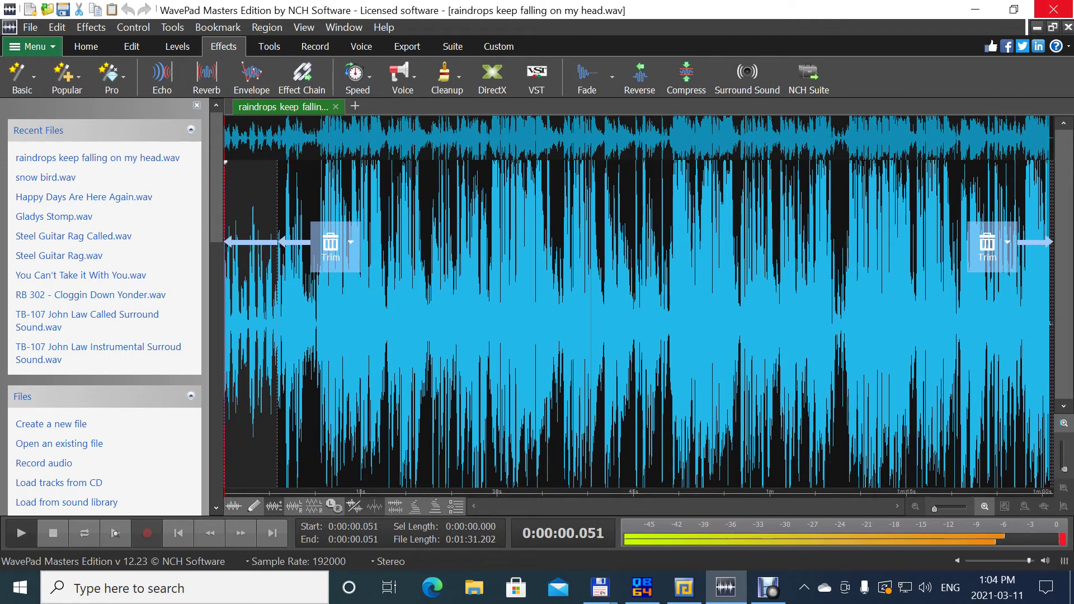